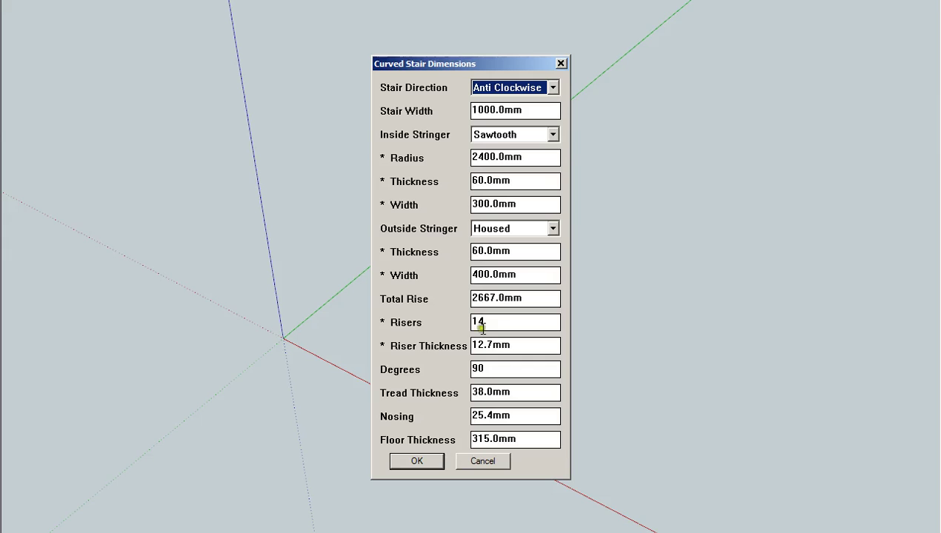
- Set the curved stair's sweep to 180 degrees and its riser thickness to 0
click(446, 378)
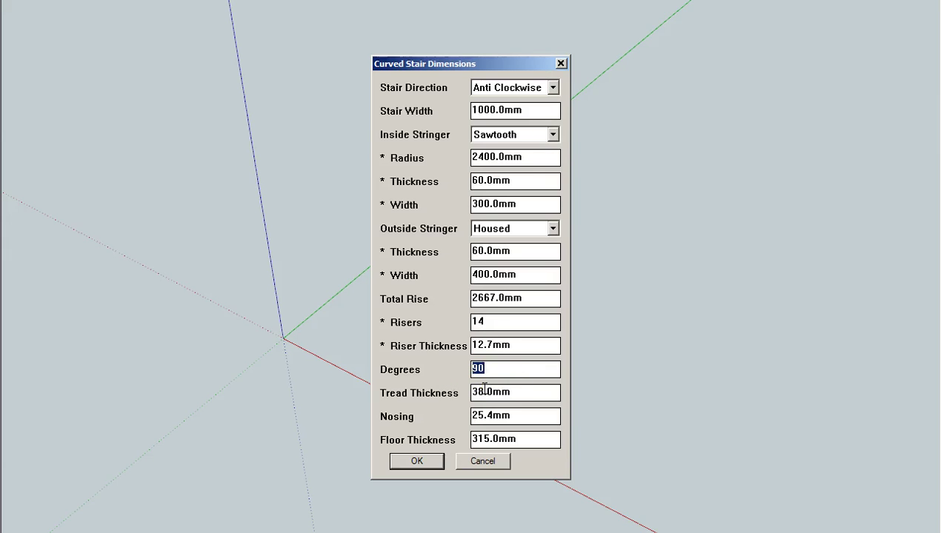
text(180)
click(526, 345)
double_click(528, 344)
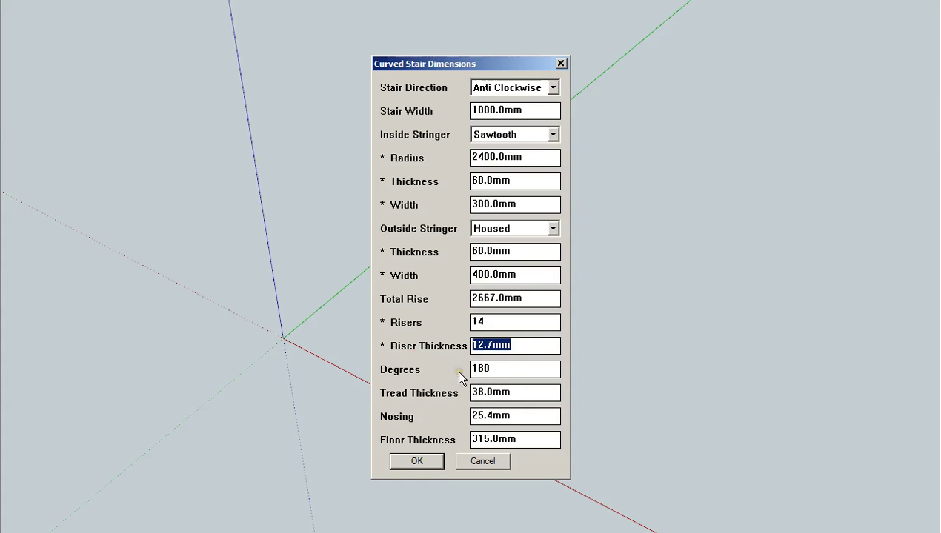
text(0)
- Set the inside stringer to Housed with a 600 mm radius and a 285 mm width
double_click(527, 156)
text(600)
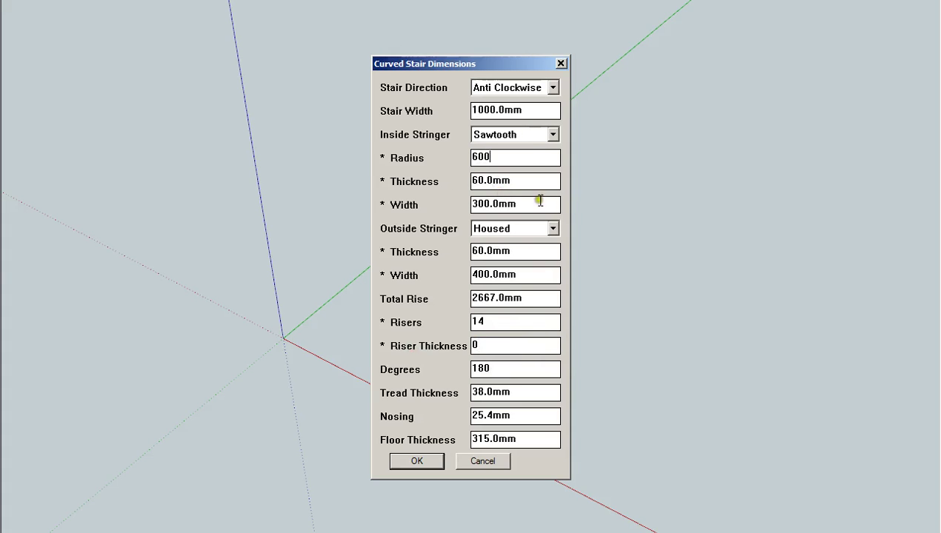
click(551, 135)
click(511, 150)
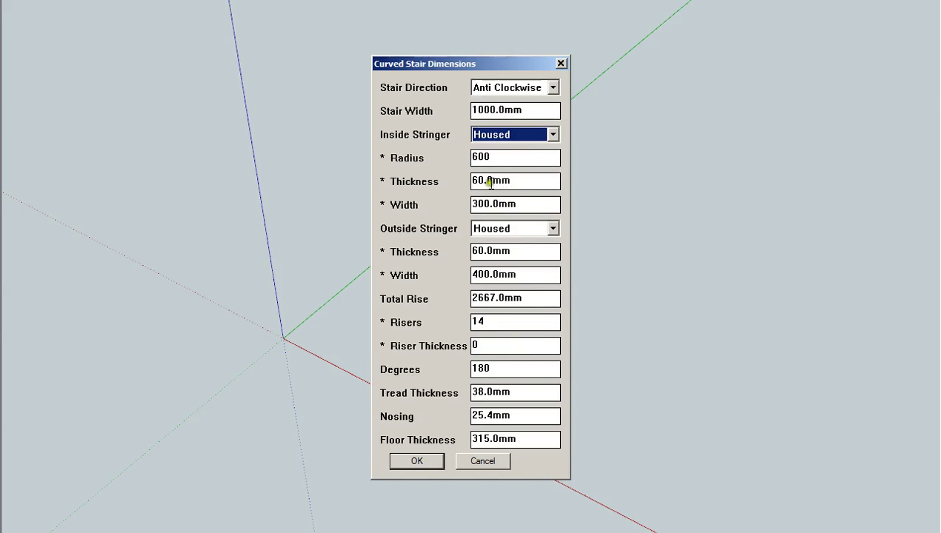
click(490, 206)
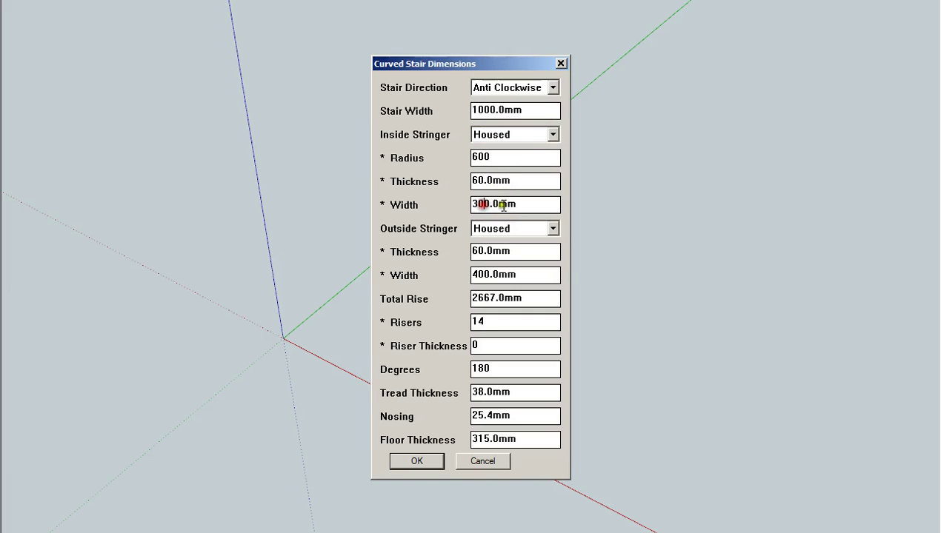
drag(490, 205, 455, 206)
text(285)
- Set the tread thickness to 57 mm and generate the curved stair
drag(511, 393, 435, 393)
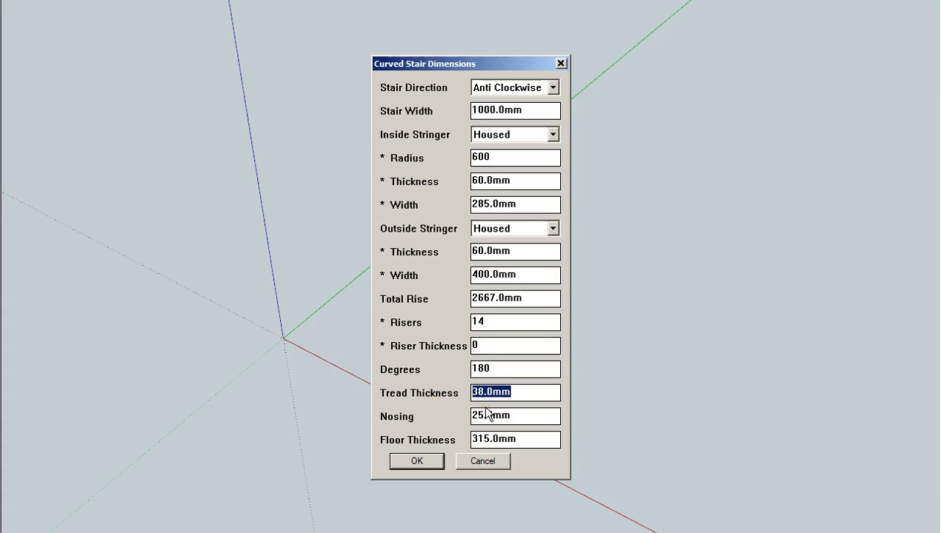
text(57)
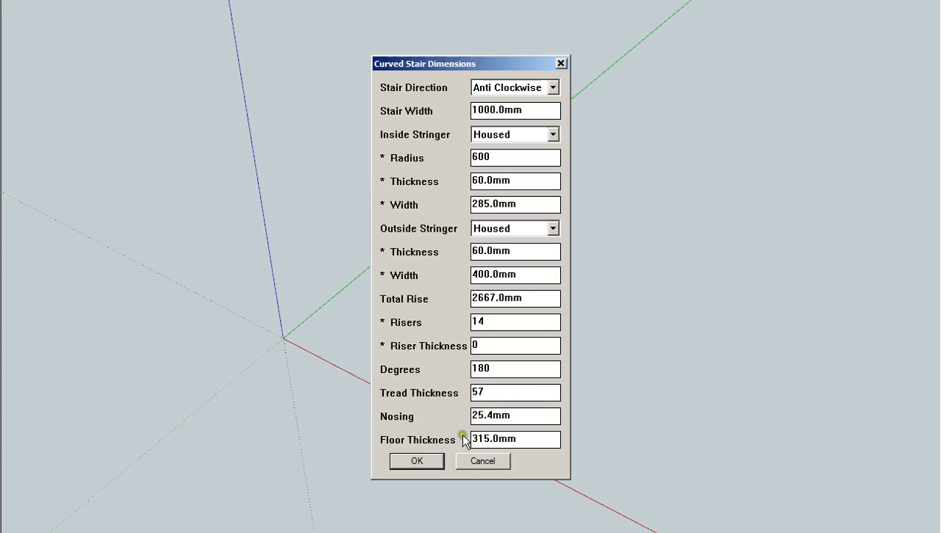
click(428, 462)
click(417, 462)
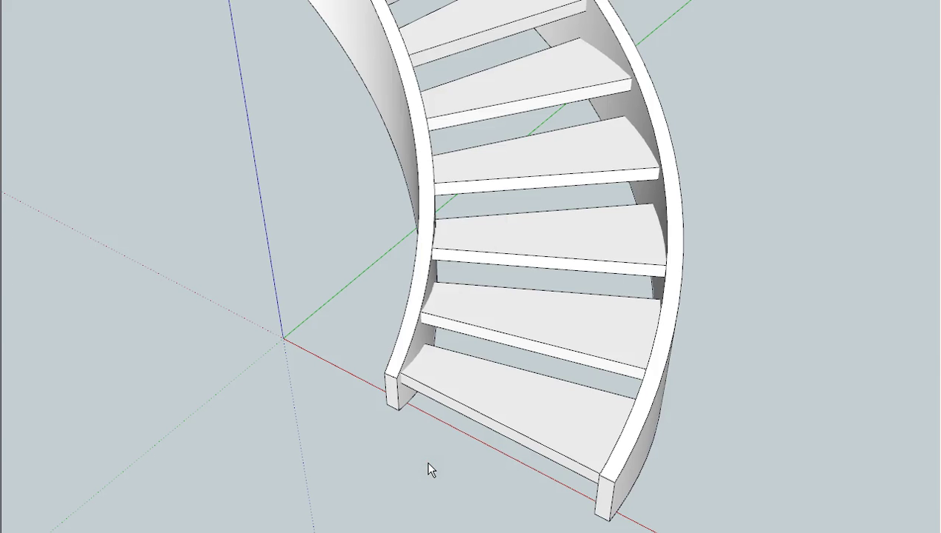
- Start a second curved stair and set its inside stringer thickness and width to 80 mm
scroll(439, 443, down, 5)
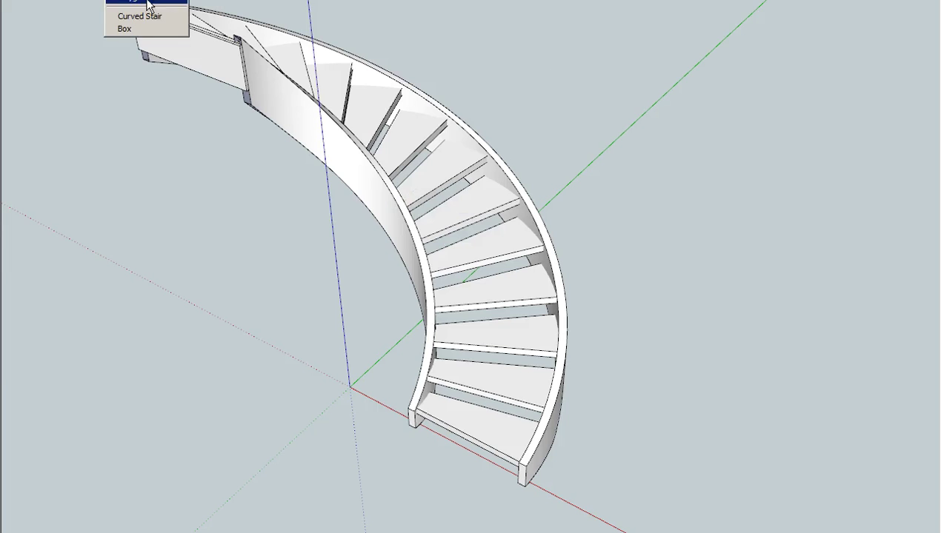
click(152, 16)
drag(487, 63, 707, 57)
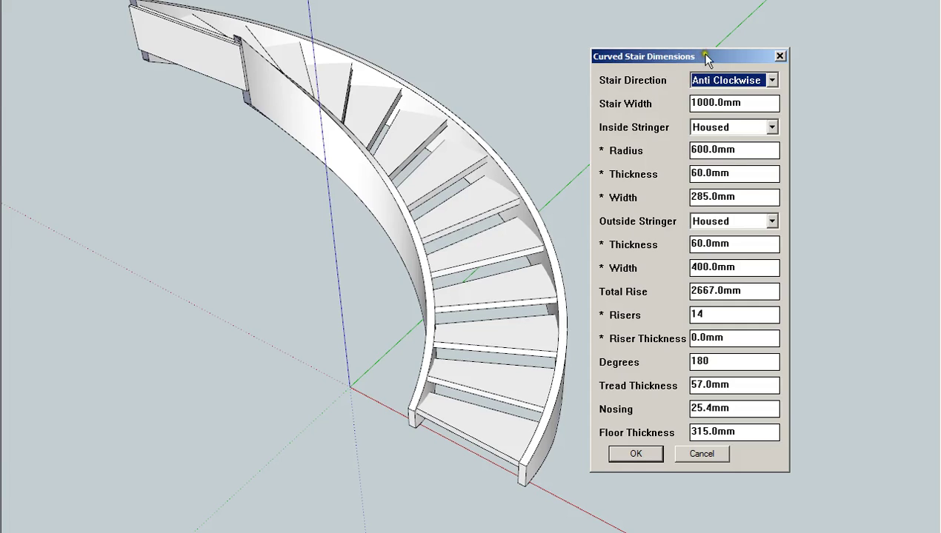
click(763, 150)
double_click(737, 173)
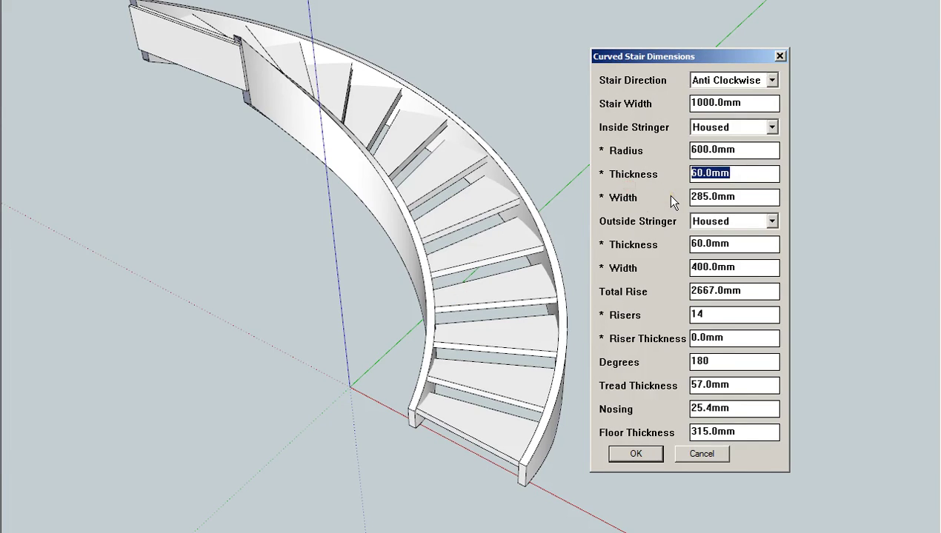
text(80)
key(Tab)
text(80)
- Set the outside stringer thickness and width to 80 mm and the tread thickness to 0
double_click(750, 247)
text(80)
key(Tab)
text(8)
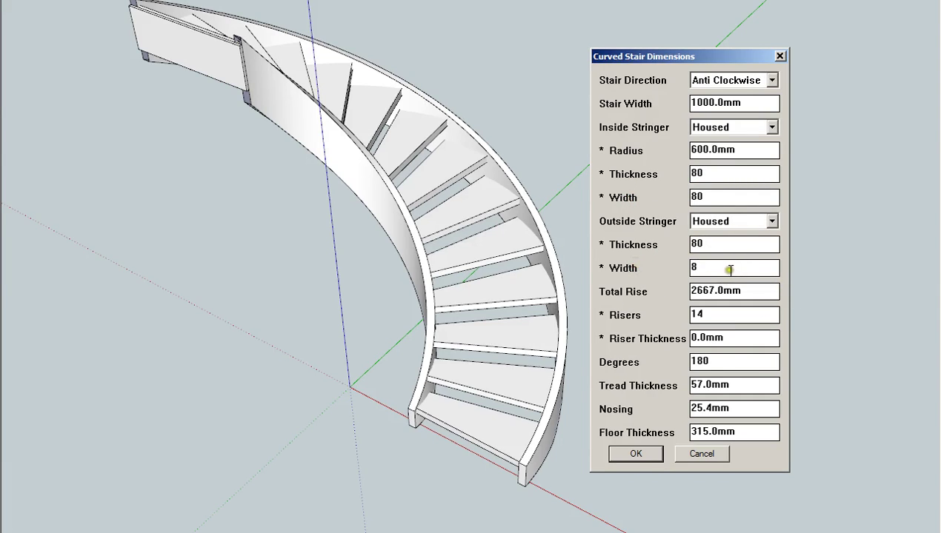
text(0)
drag(741, 383, 670, 383)
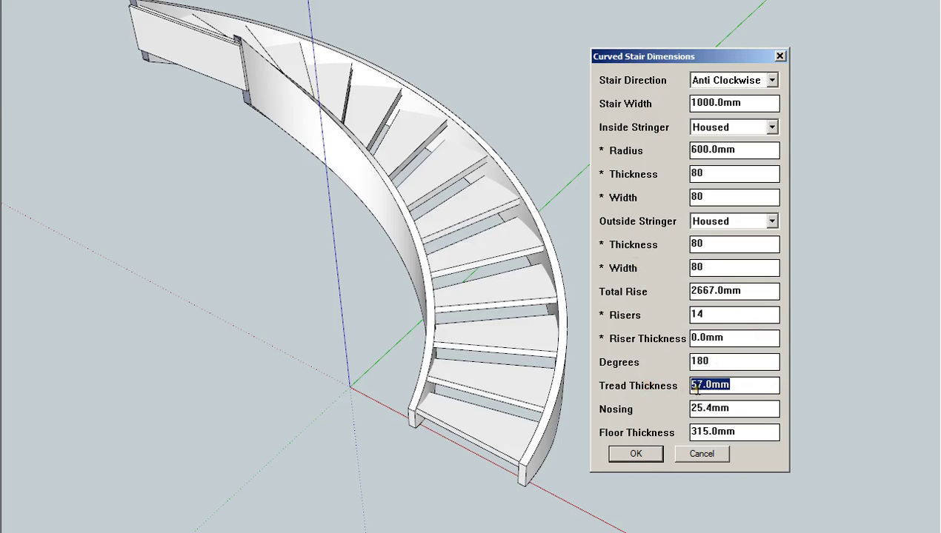
text(0)
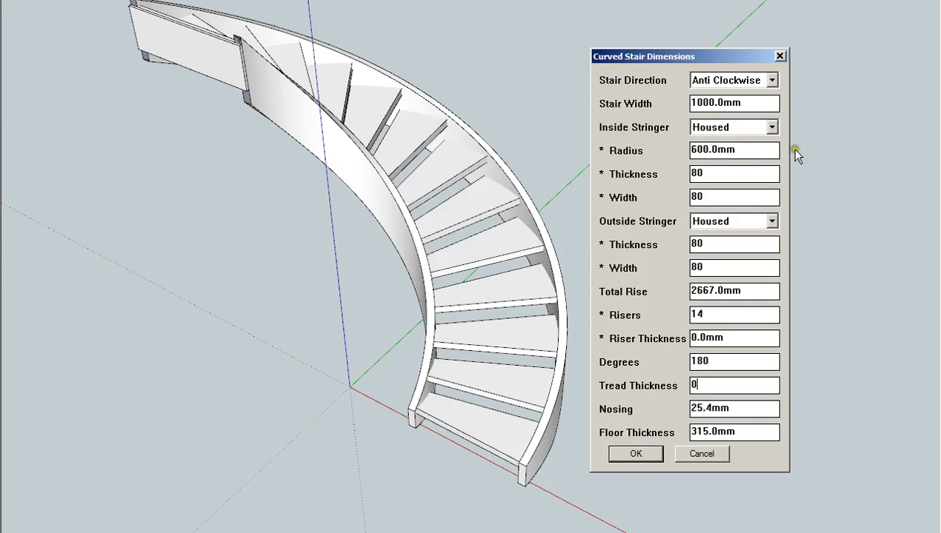
- Set the radius to 590 mm and the stair width to 1020 mm, and generate the pair of handrails
click(701, 149)
key(shift+Home)
text(59)
click(710, 103)
key(BackSpace)
text(2)
click(740, 172)
click(637, 454)
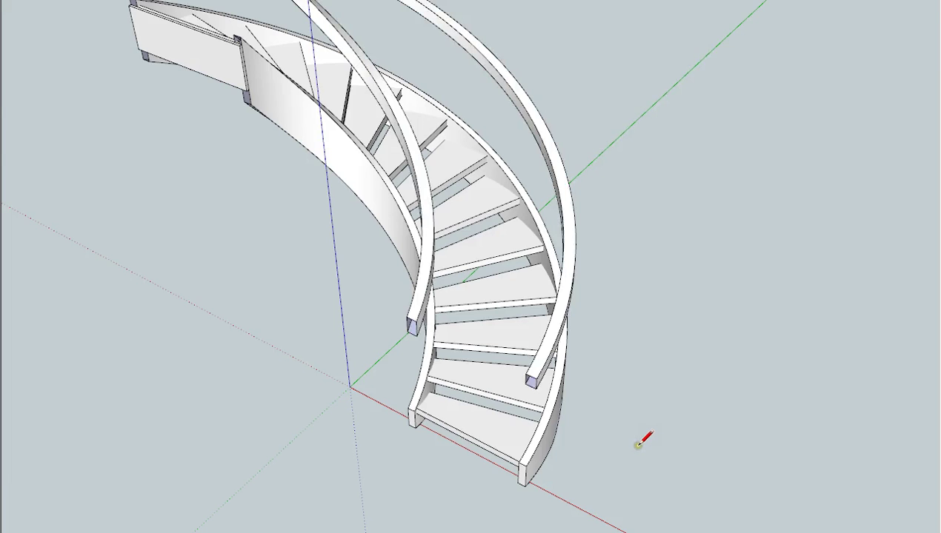
- Inspect the handrails on the model and review the direction and inside stringer options offered for a curved stair
scroll(645, 441, up, 2)
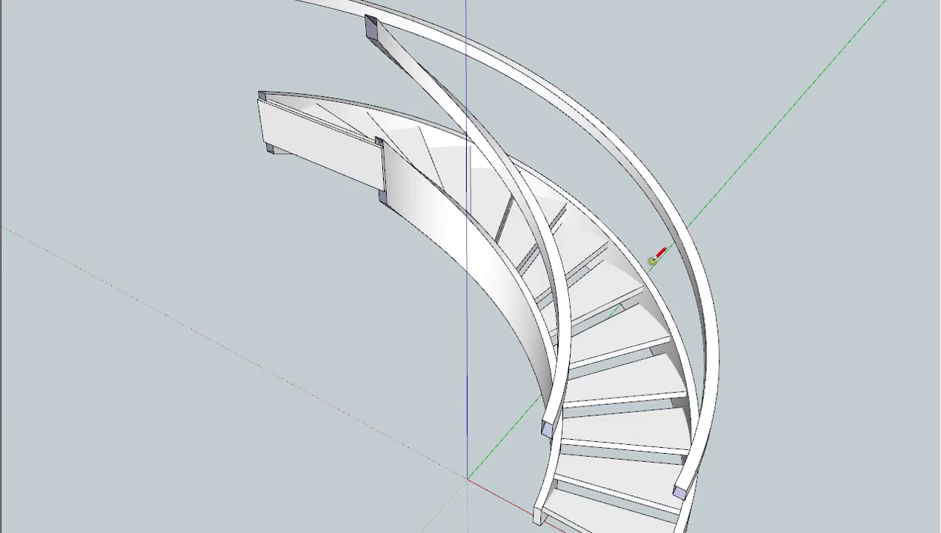
mouse_move(704, 271)
middle_down()
mouse_move(626, 336)
mouse_move(596, 336)
mouse_move(622, 359)
mouse_move(569, 336)
mouse_move(603, 320)
mouse_move(431, 264)
mouse_move(494, 246)
mouse_move(526, 257)
mouse_move(483, 305)
mouse_move(429, 395)
mouse_move(603, 448)
mouse_move(651, 513)
mouse_move(705, 504)
mouse_move(606, 441)
mouse_move(481, 454)
mouse_move(509, 396)
middle_up()
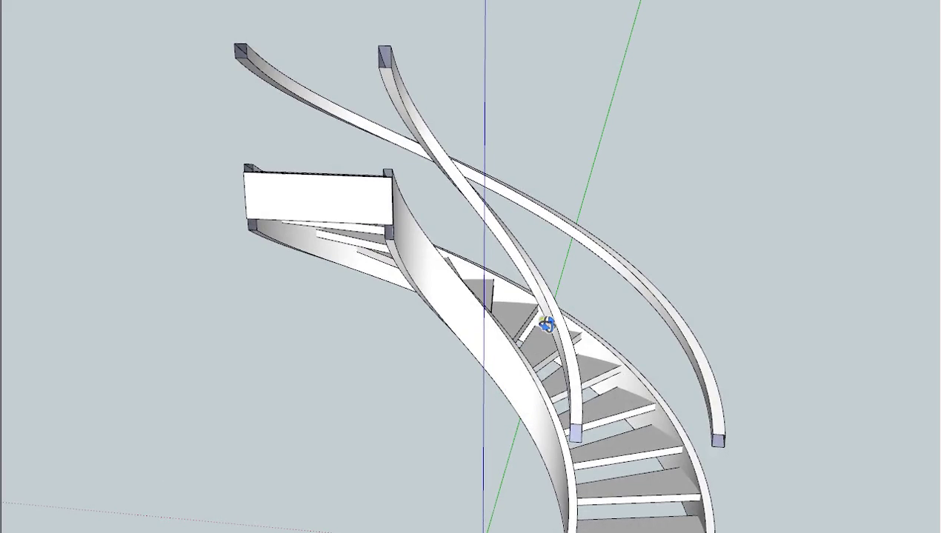
click(146, 1)
click(144, 24)
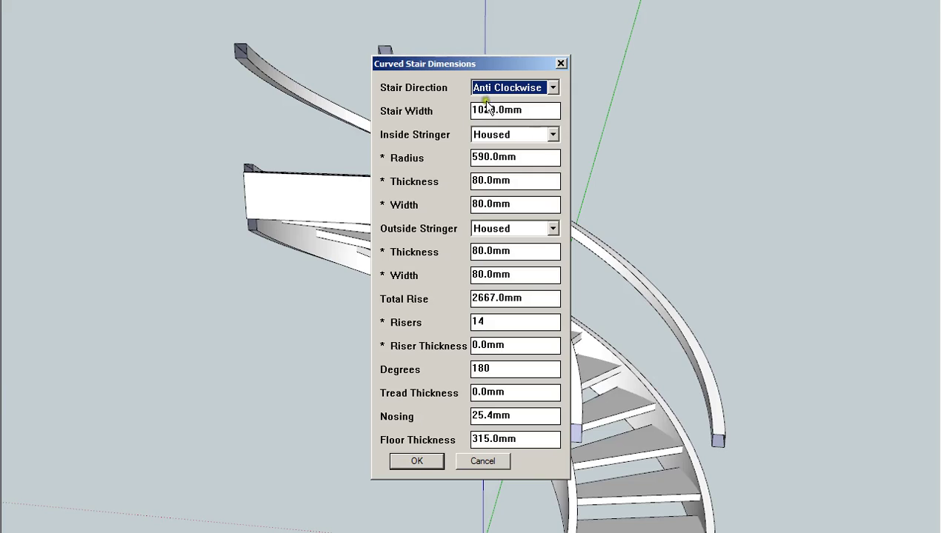
click(554, 88)
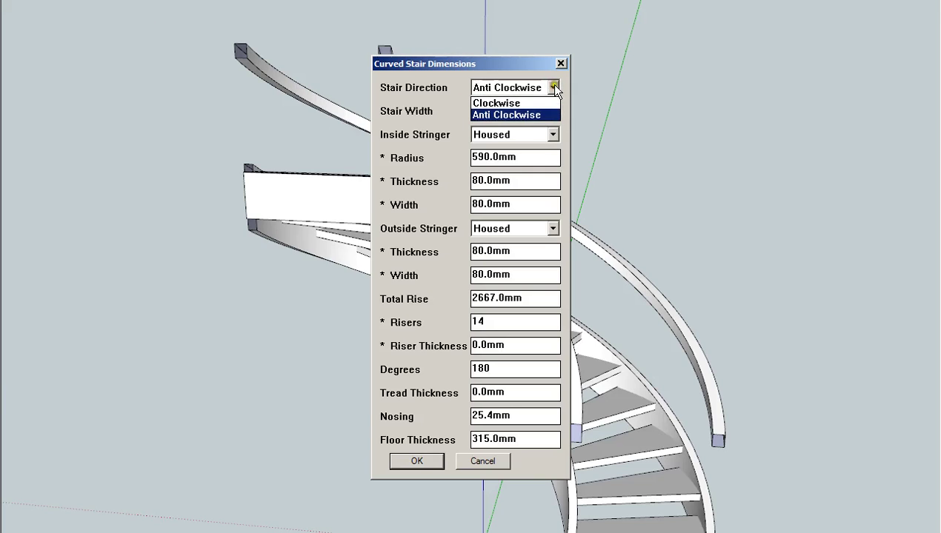
click(529, 65)
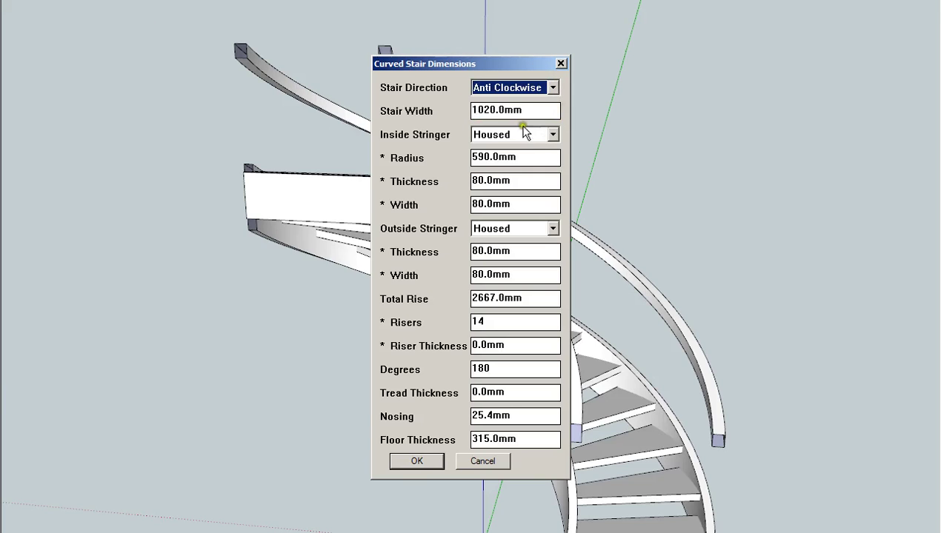
click(543, 139)
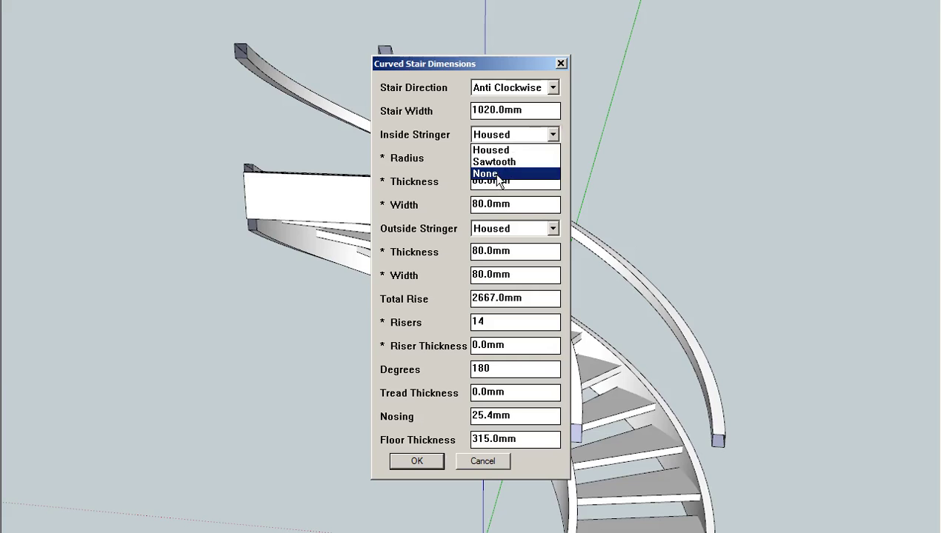
click(521, 65)
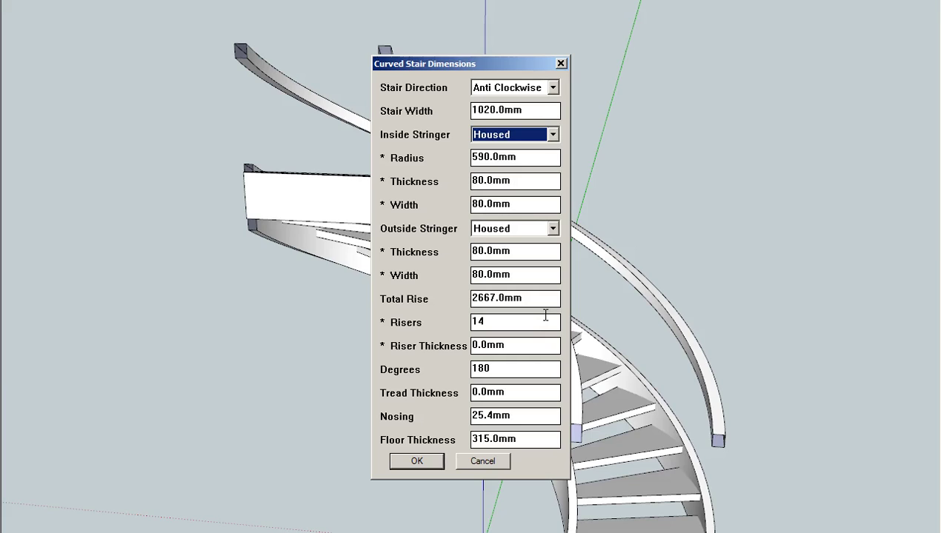
click(426, 465)
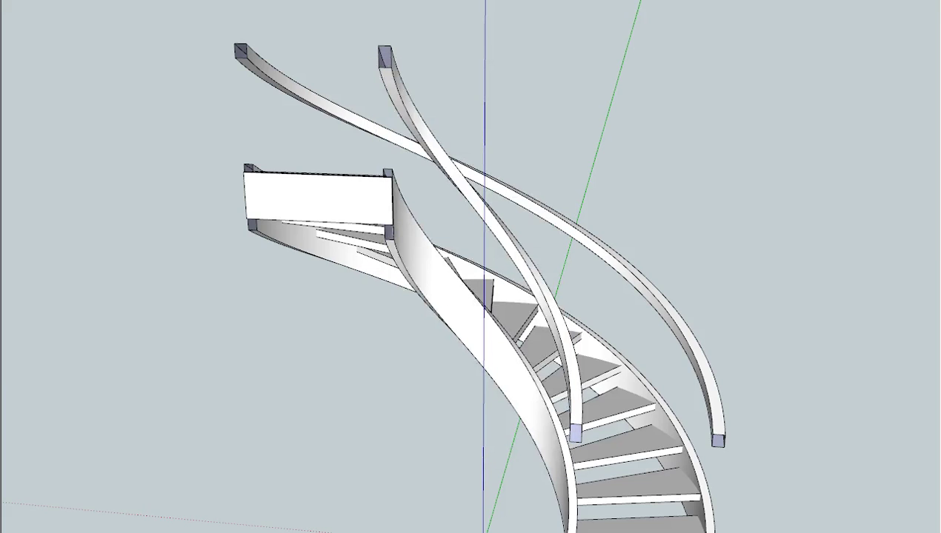
- Open defaults.txt in Notepad and position its window so the whole list of stair defaults can be read
key(alt+f)
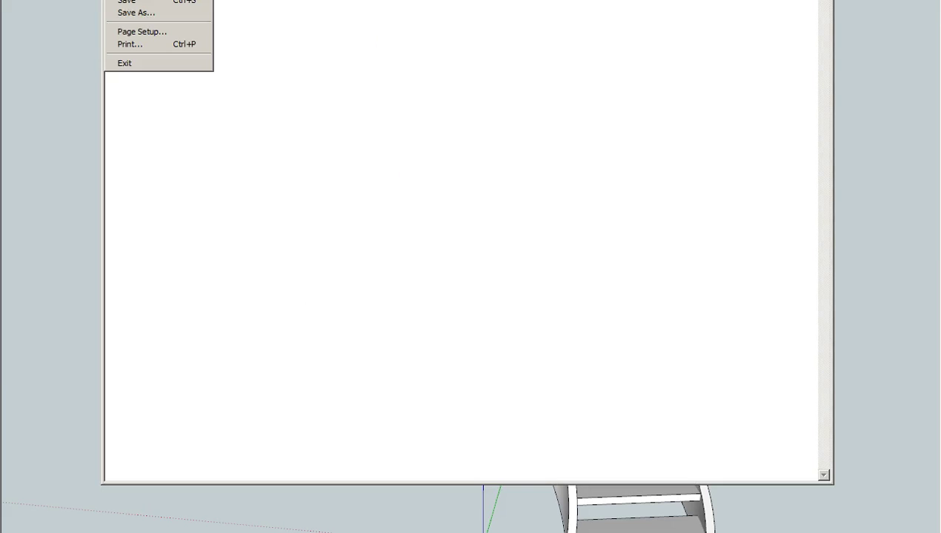
key(o)
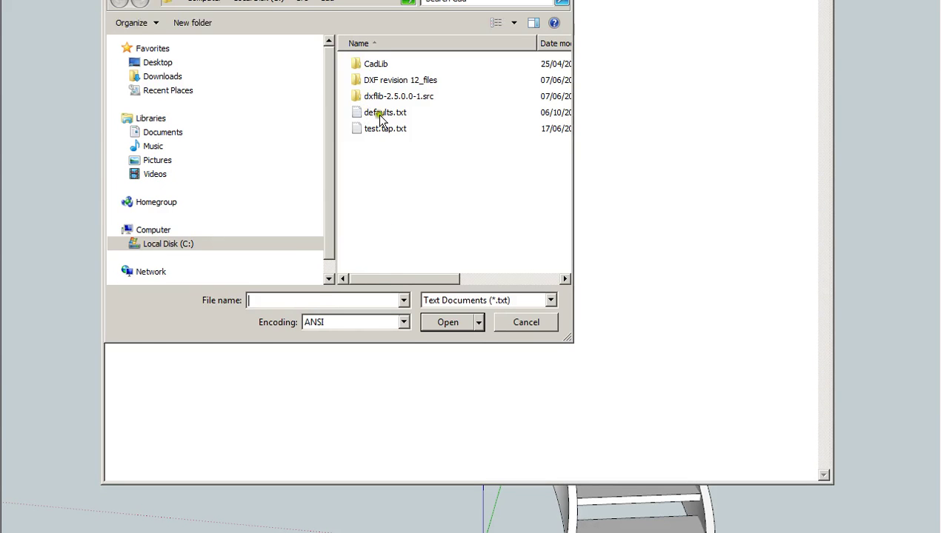
double_click(379, 115)
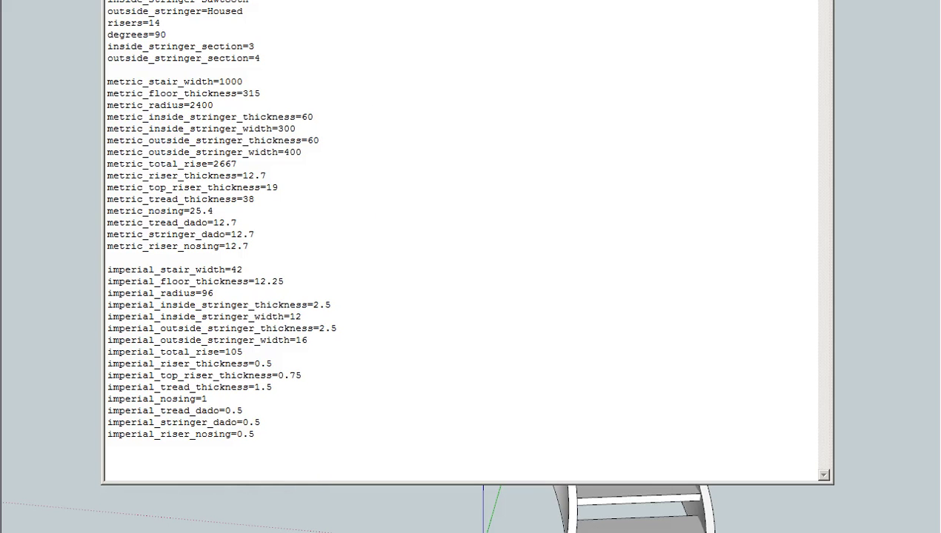
drag(533, 1, 534, 3)
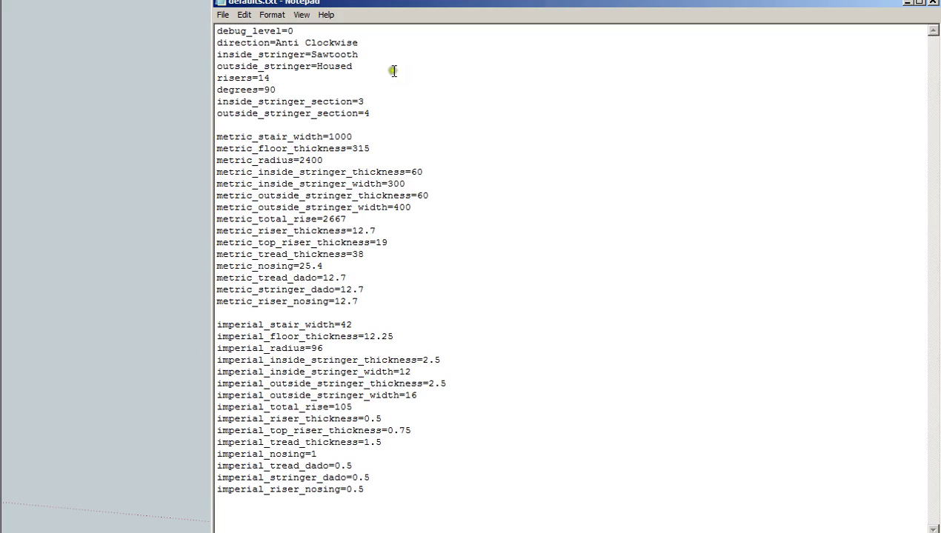
- Examine the stringer section and stringer dado settings in the defaults file, and close it
drag(371, 102, 216, 100)
click(387, 110)
click(380, 476)
drag(380, 477, 323, 478)
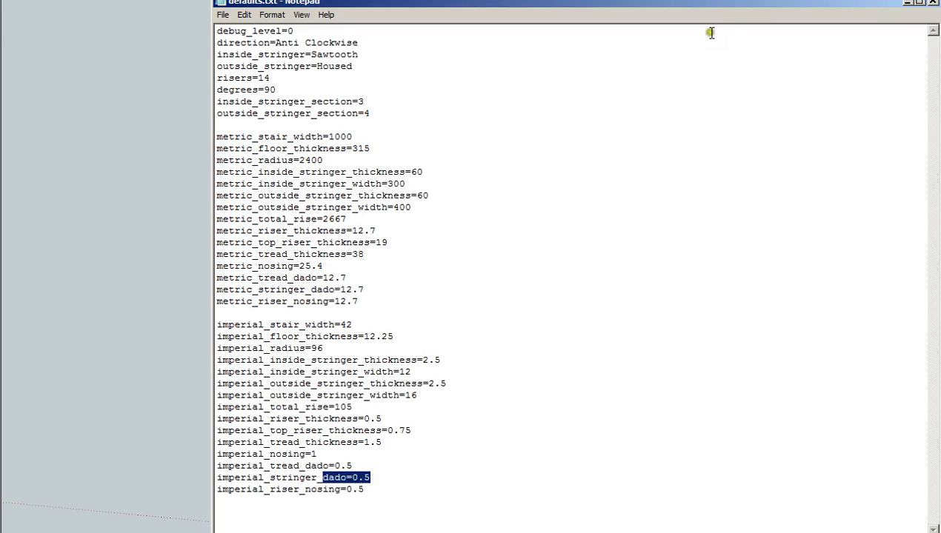
click(567, 331)
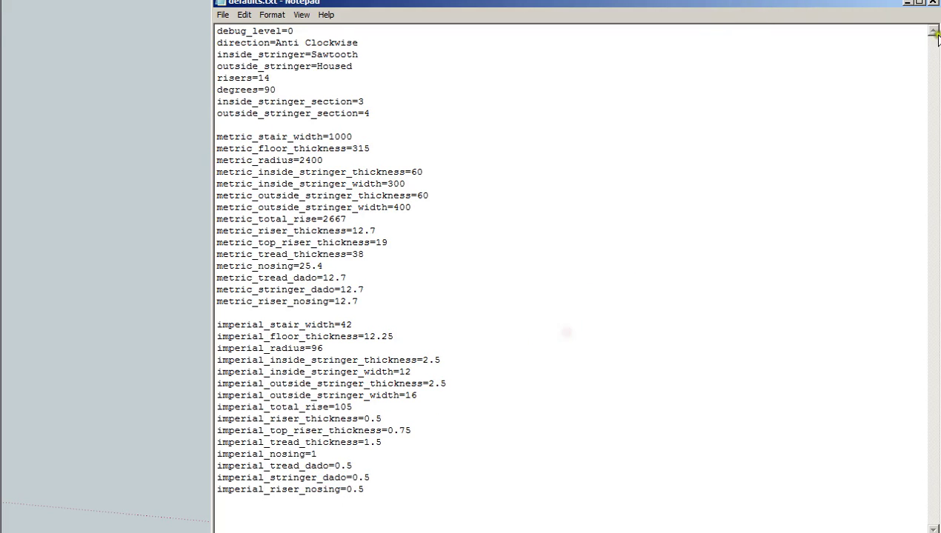
click(933, 3)
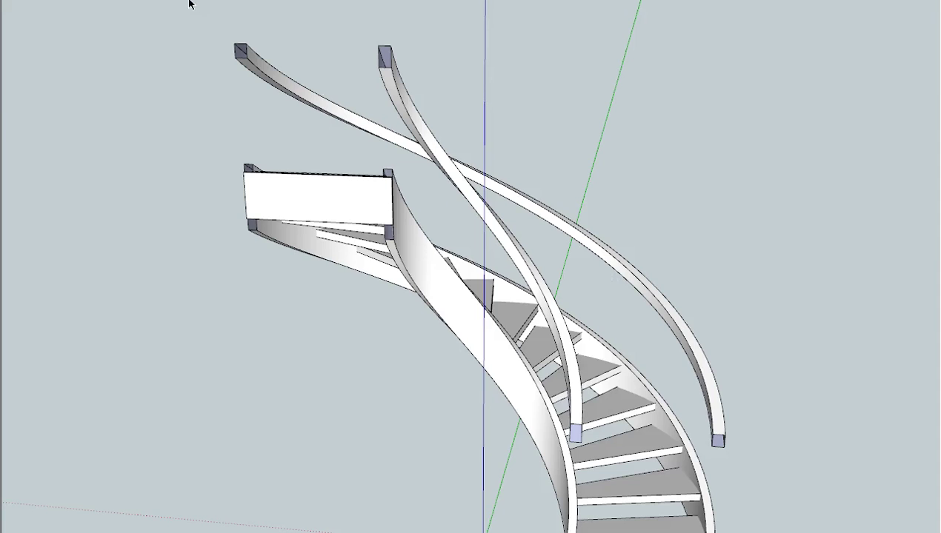
- Delete all existing stair geometry and start a new curved stair with Clockwise direction and a Sawtooth inside stringer
drag(171, 1, 800, 529)
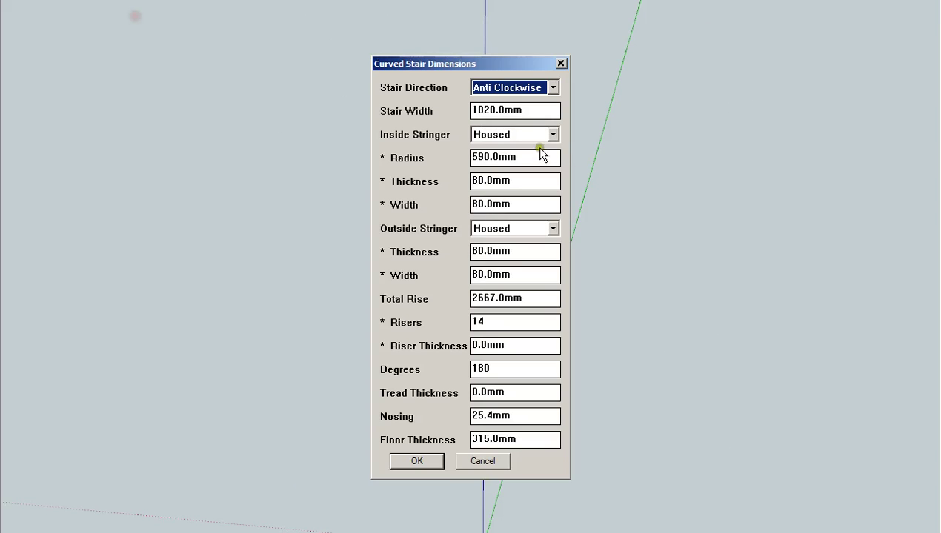
click(552, 86)
click(513, 98)
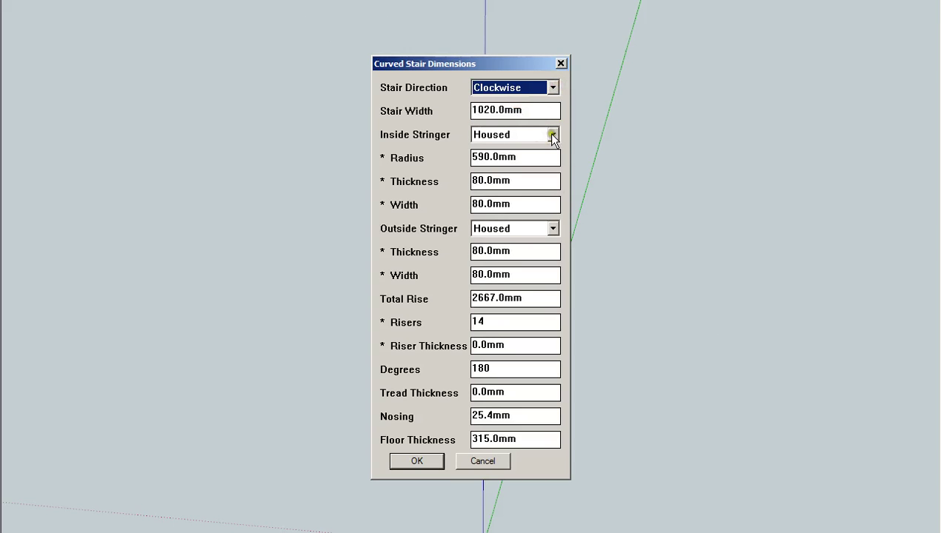
click(552, 134)
click(513, 159)
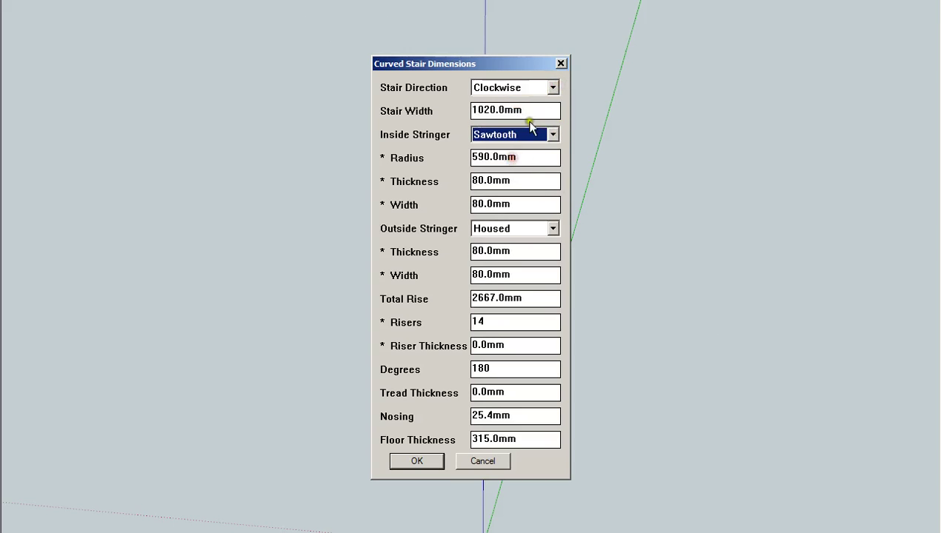
- Set the curved stair's width to 1000 mm, the inside stringer radius to 1800 mm and the sweep to 90 degrees
drag(527, 109, 457, 117)
text(1000)
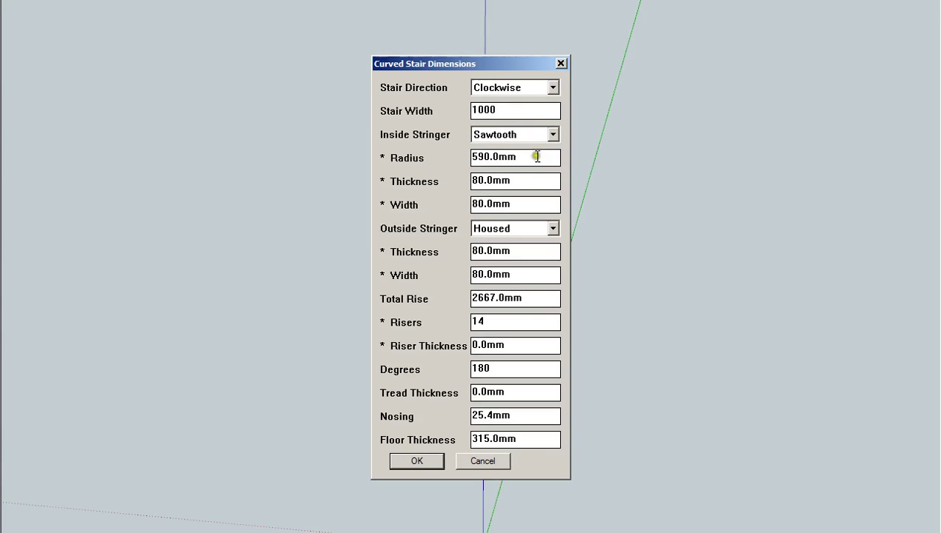
drag(542, 157, 422, 157)
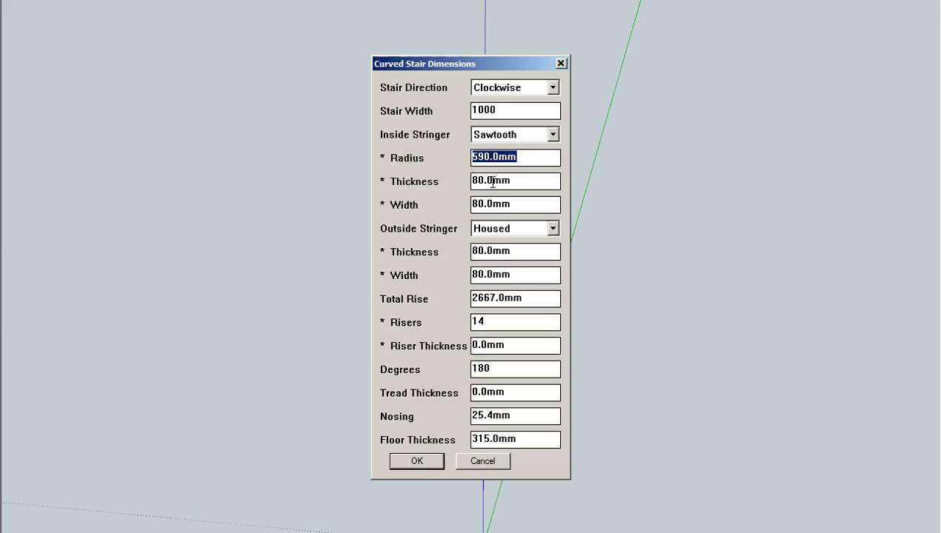
text(1800)
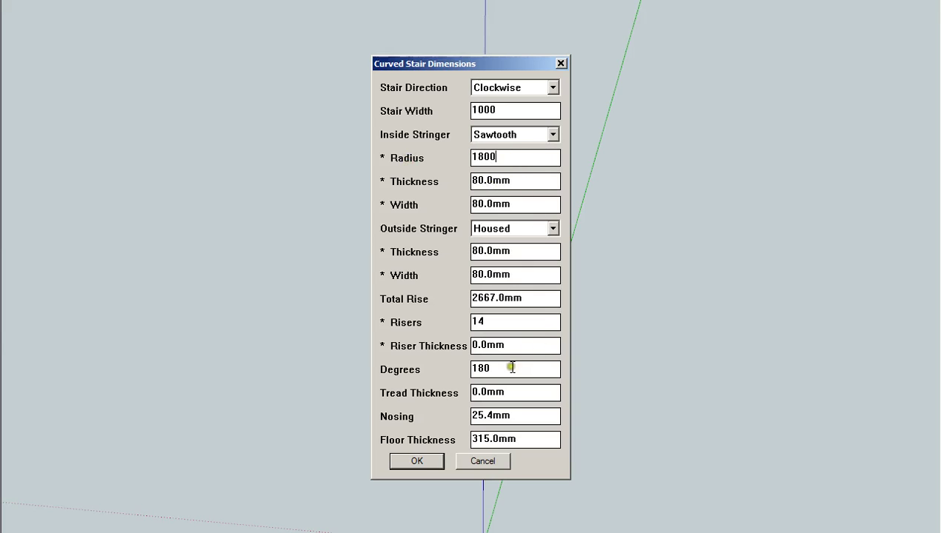
drag(505, 369, 372, 377)
text(90)
- Set the inside stringer's thickness to 60 mm and its width to 300 mm
click(538, 203)
drag(530, 180, 427, 187)
text(60)
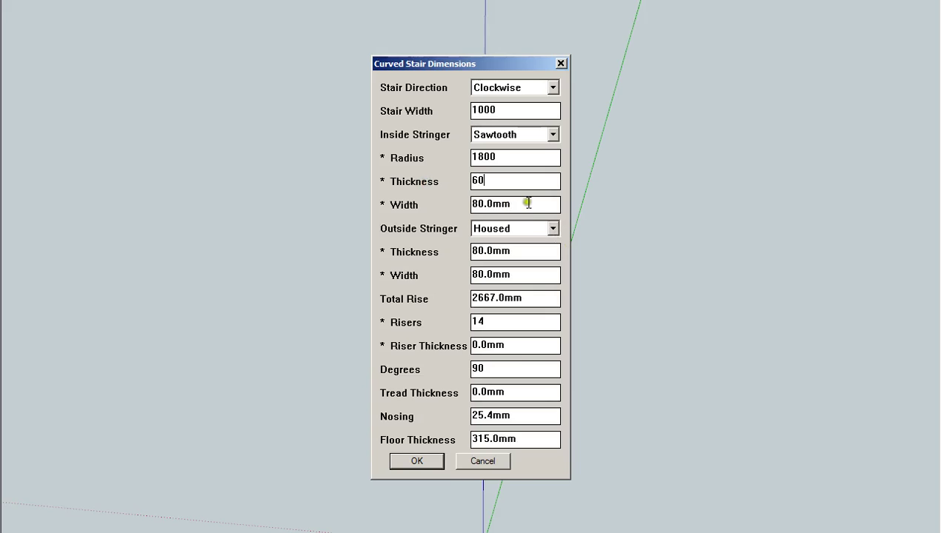
drag(527, 203, 444, 206)
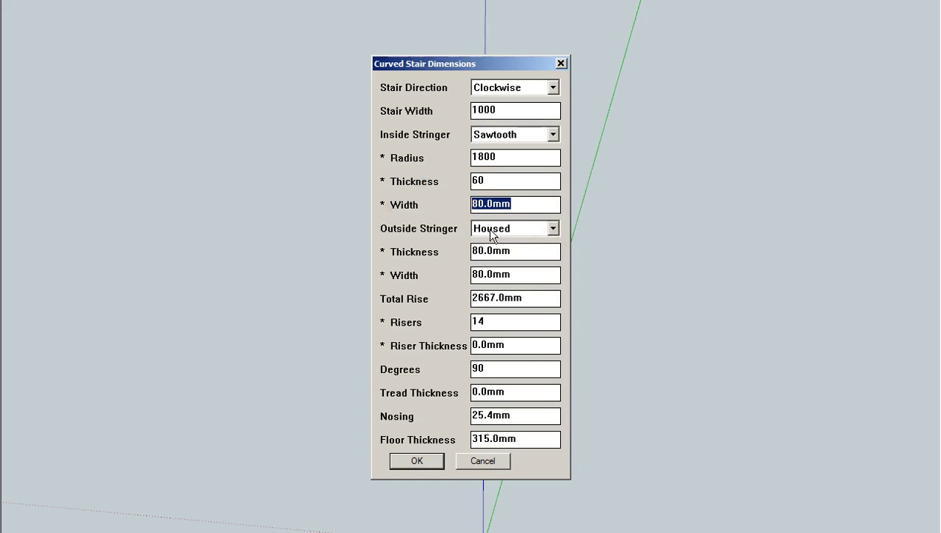
text(300)
- Set the housed outside stringer's thickness to 60 mm and its width to 400 mm
drag(525, 251, 390, 269)
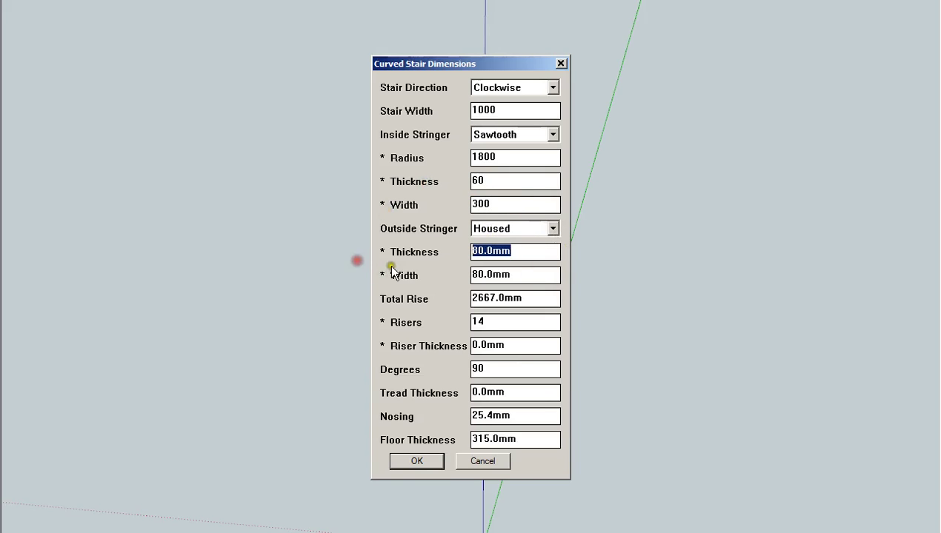
text(60)
drag(525, 275, 356, 276)
text(400)
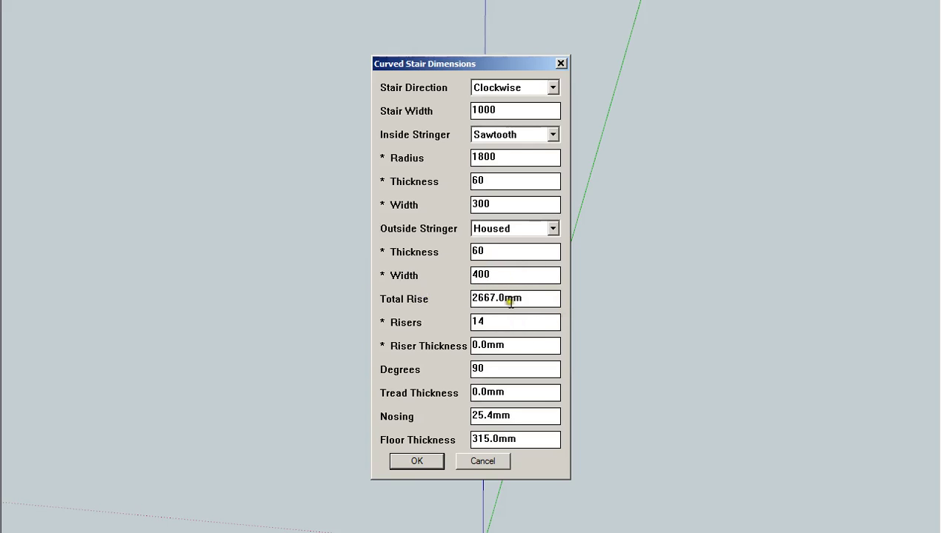
- Set the riser thickness to 12.7 mm and the tread thickness to 38 mm, and generate the stair
drag(523, 345, 407, 340)
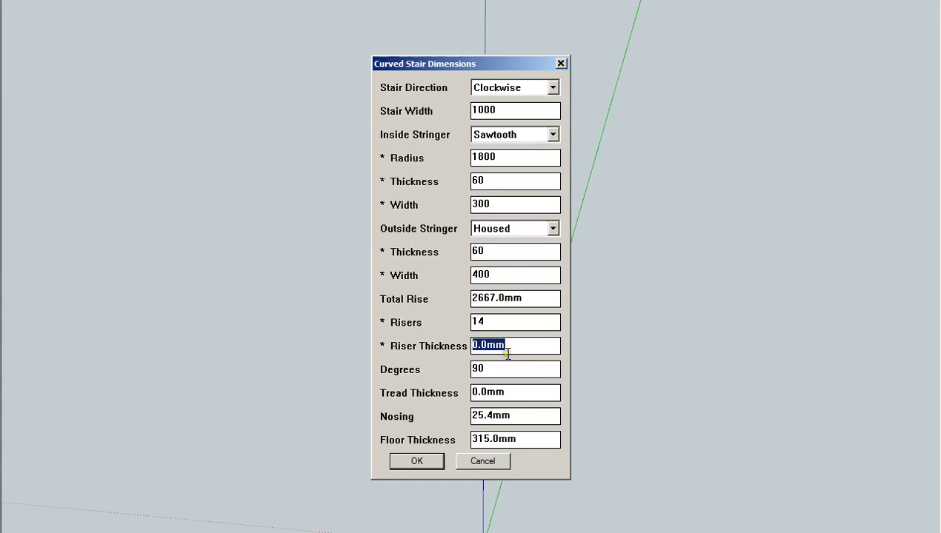
text(12.7)
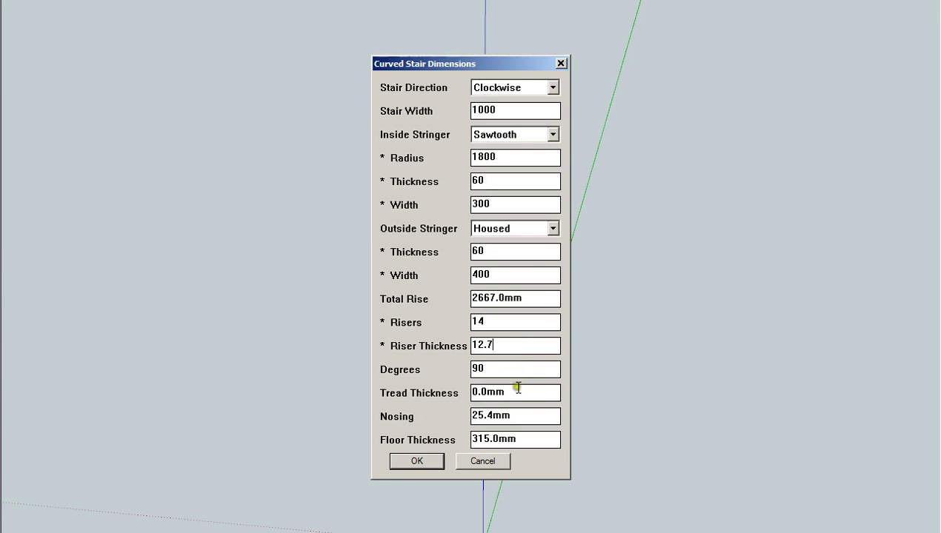
drag(528, 392, 490, 394)
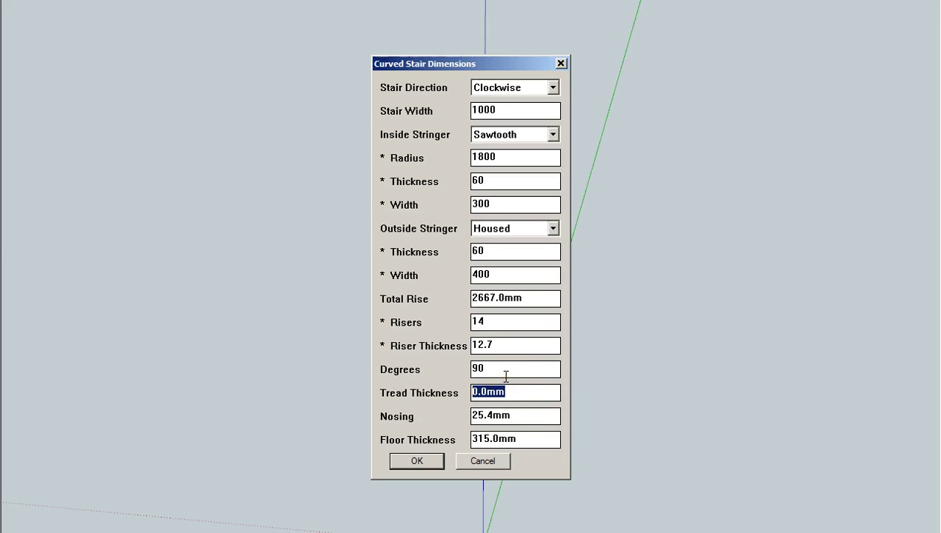
text(38)
click(457, 464)
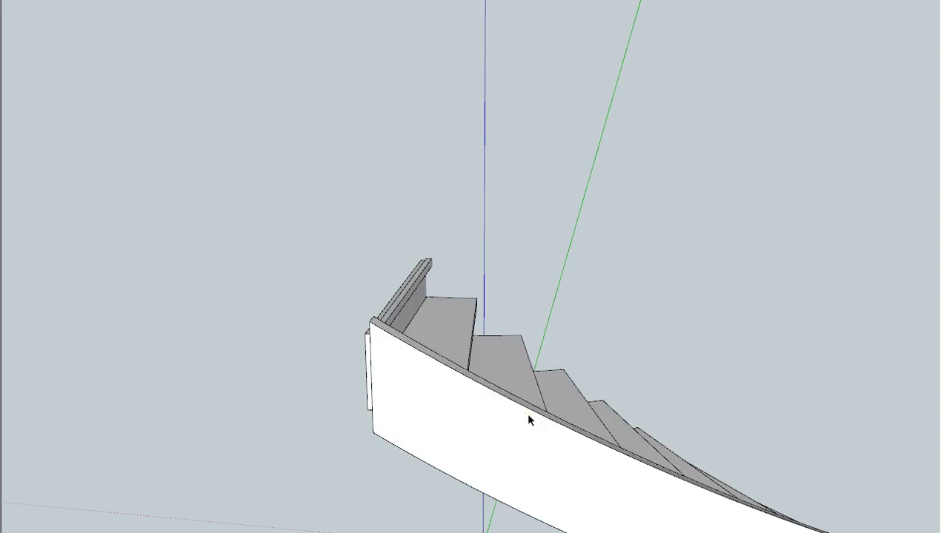
- Start another curved stair with its dimensions dialog placed clear of the model, and set the inside stringer to Housed
scroll(529, 420, up, 5)
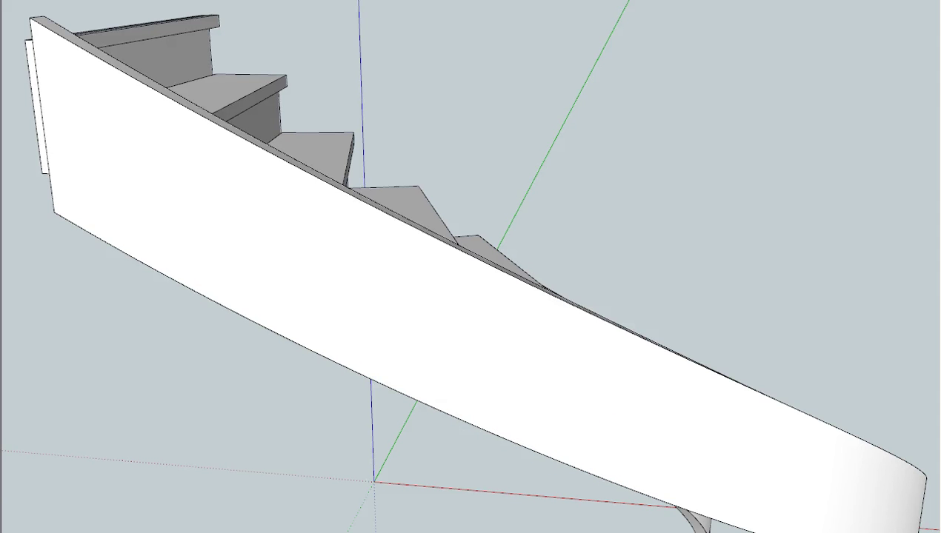
mouse_move(538, 126)
middle_down()
mouse_move(567, 443)
mouse_move(478, 470)
mouse_move(482, 298)
mouse_move(533, 359)
mouse_move(542, 405)
mouse_move(203, 358)
middle_up()
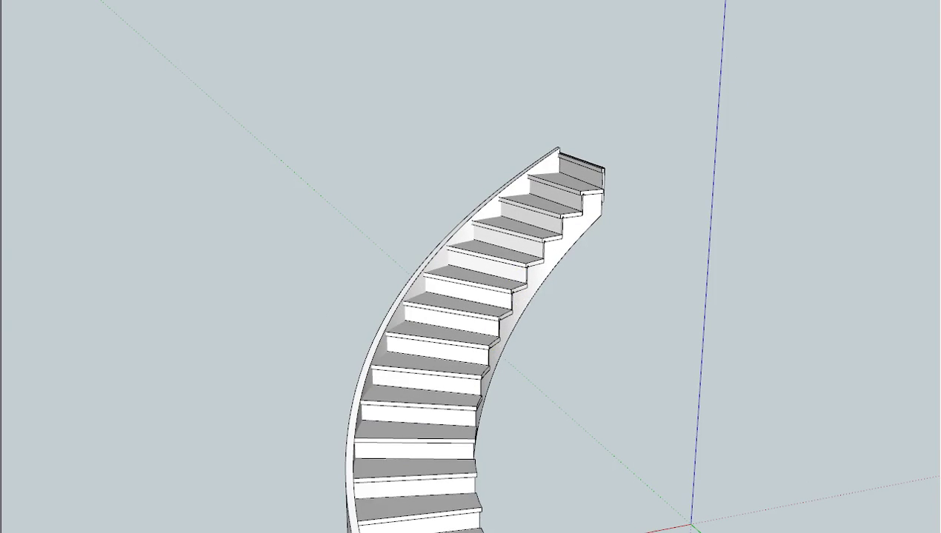
key(alt+p)
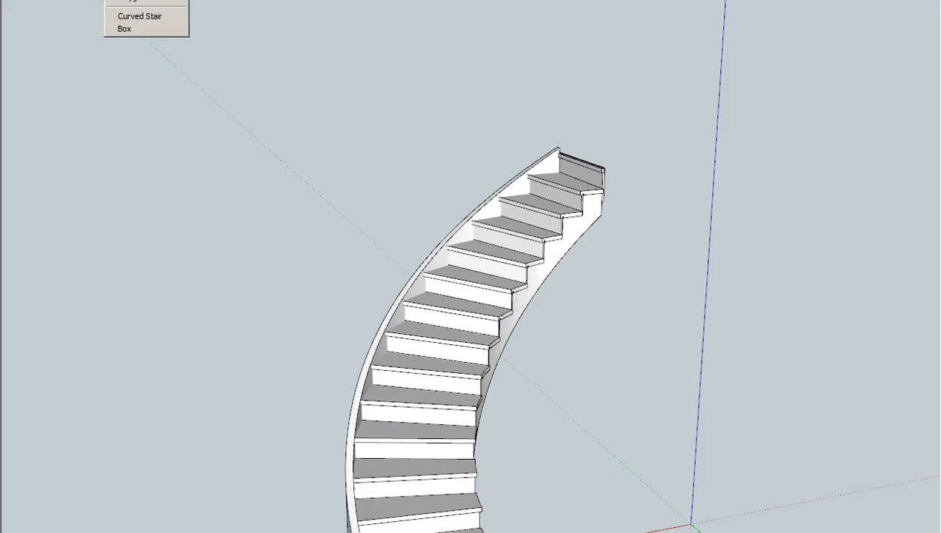
click(137, 15)
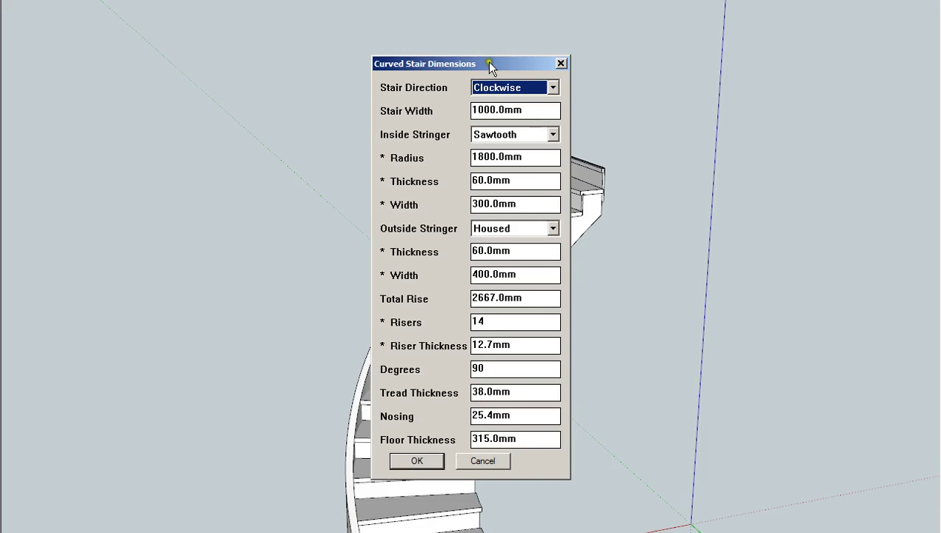
drag(490, 67, 250, 60)
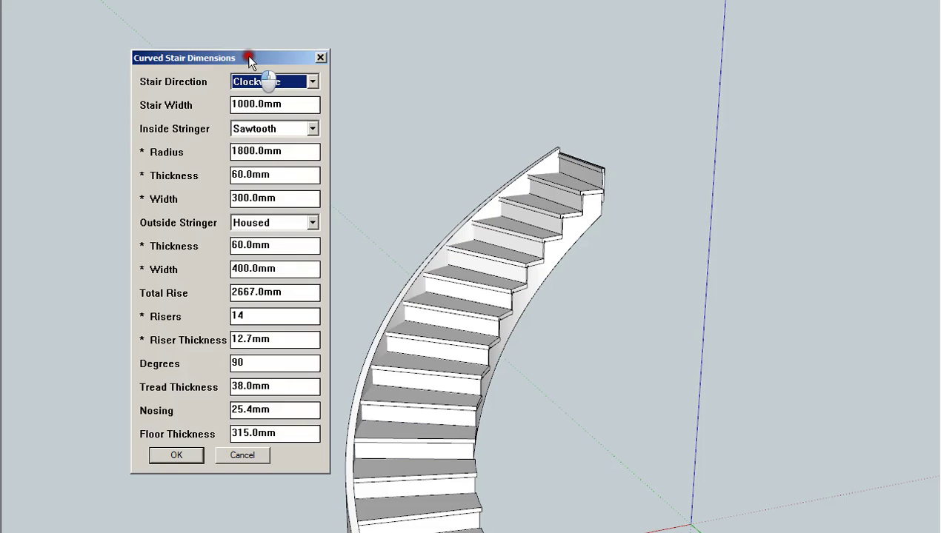
click(312, 130)
click(271, 142)
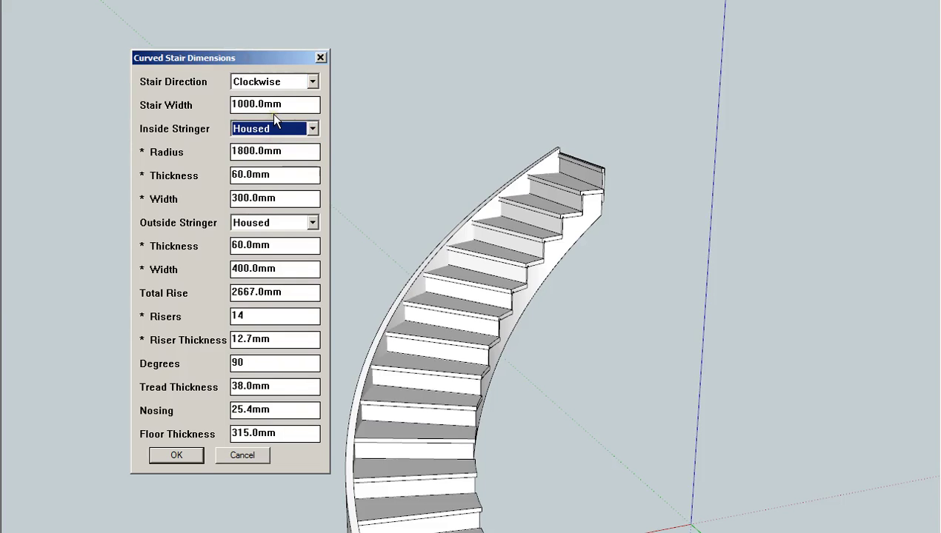
- Set the stair width to 980 mm and both the thickness and width of the inside stringer to 80 mm
click(240, 105)
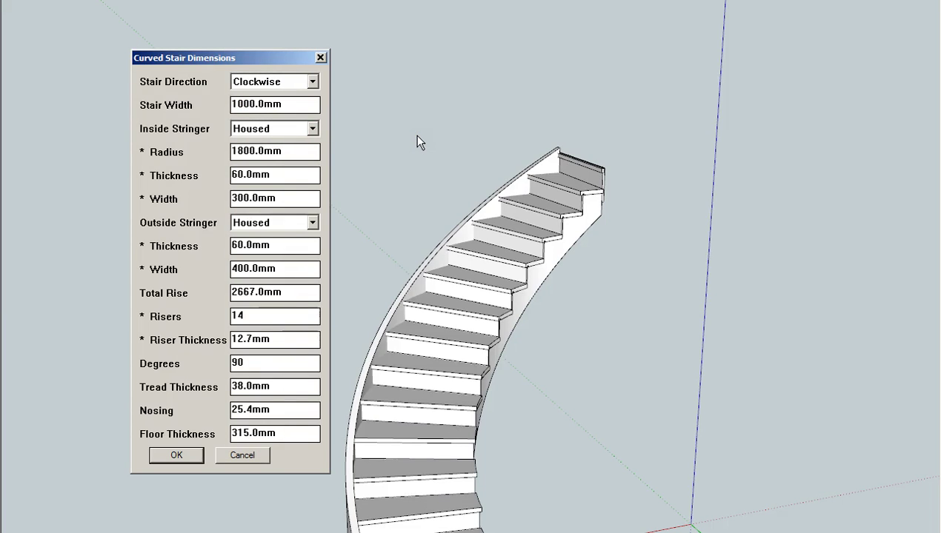
key(shift+Home)
text(980)
drag(273, 176, 221, 187)
text(80)
key(Tab)
text(80)
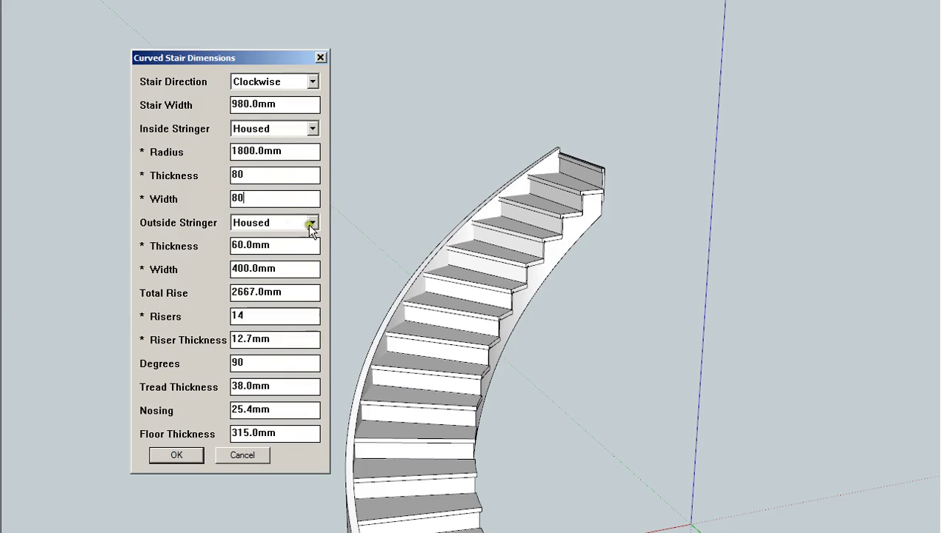
- Set the outside stringer to None and the riser and tread thicknesses to 0, and generate the inside handrail
click(312, 224)
click(262, 257)
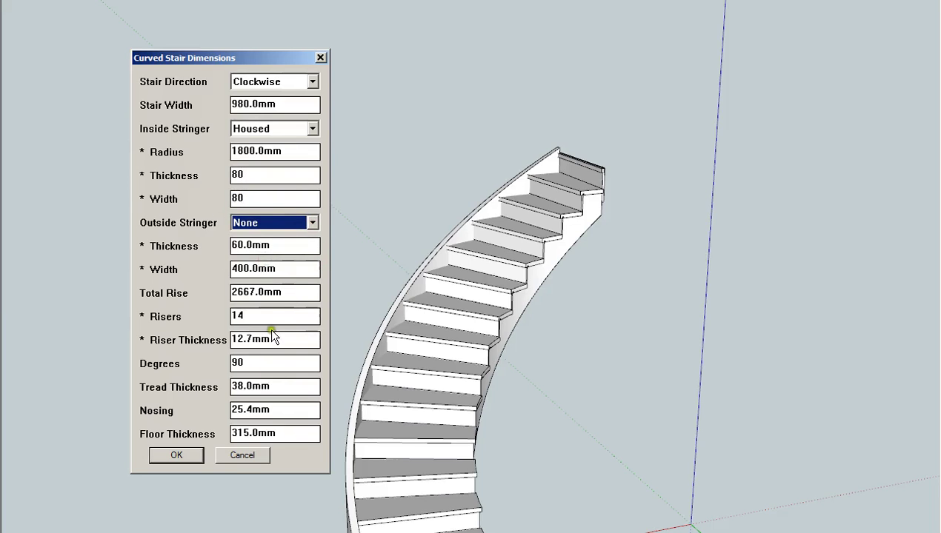
drag(279, 337, 174, 340)
text(0)
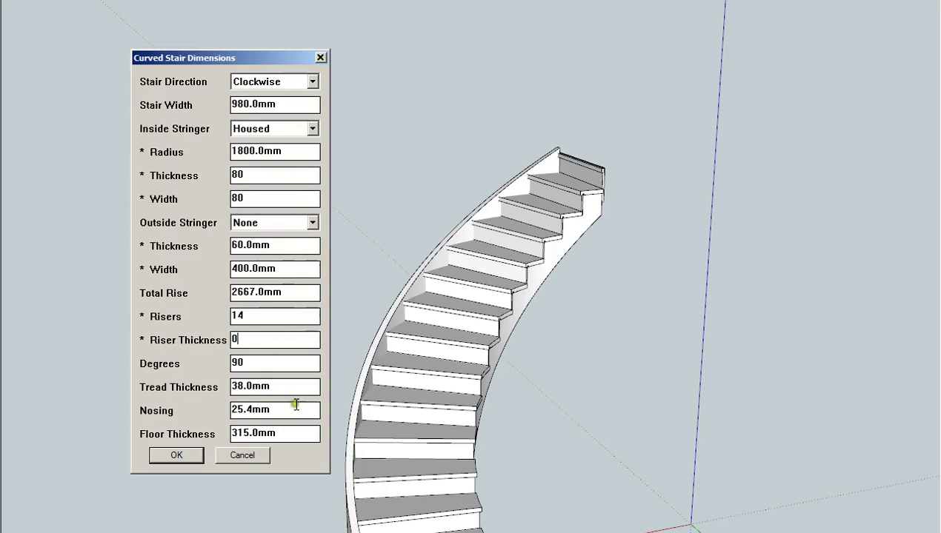
double_click(302, 387)
text(0)
click(182, 455)
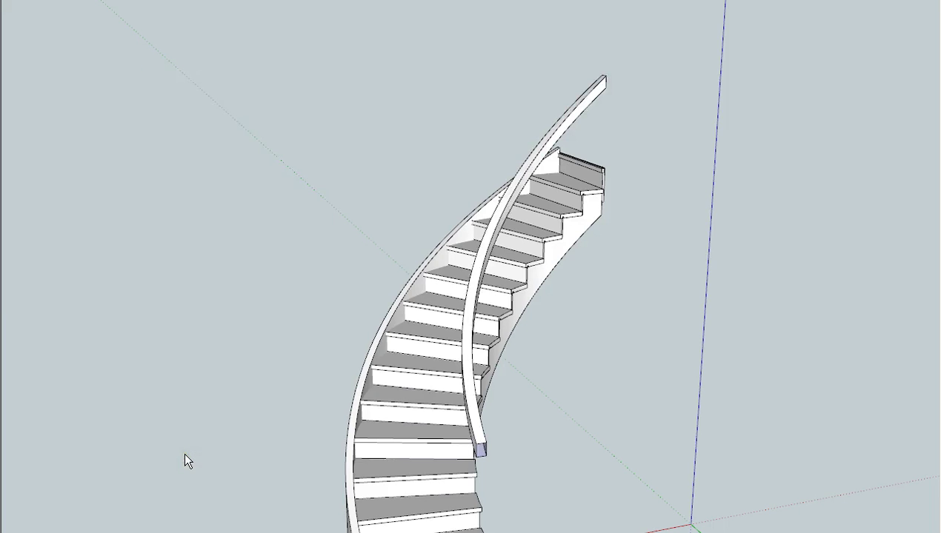
key(o)
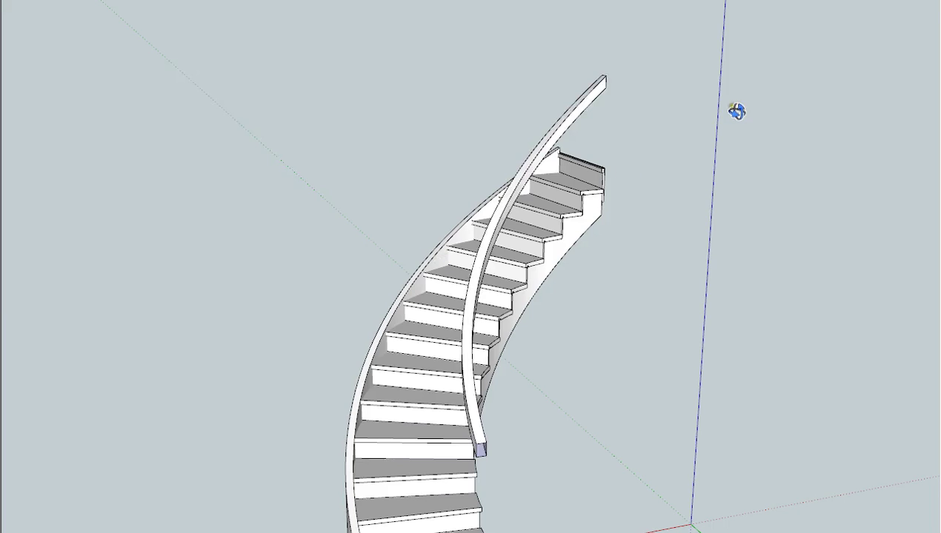